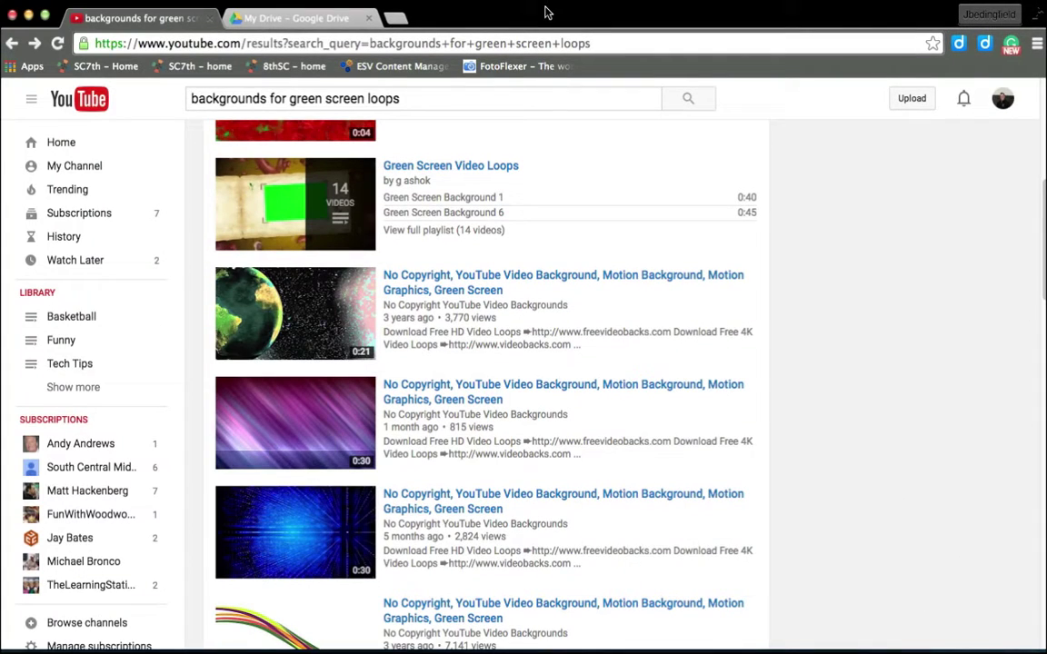
Open the spinning Earth background video from the results and load its link on ssyoutube.com.
scroll(707, 333, "down", 5)
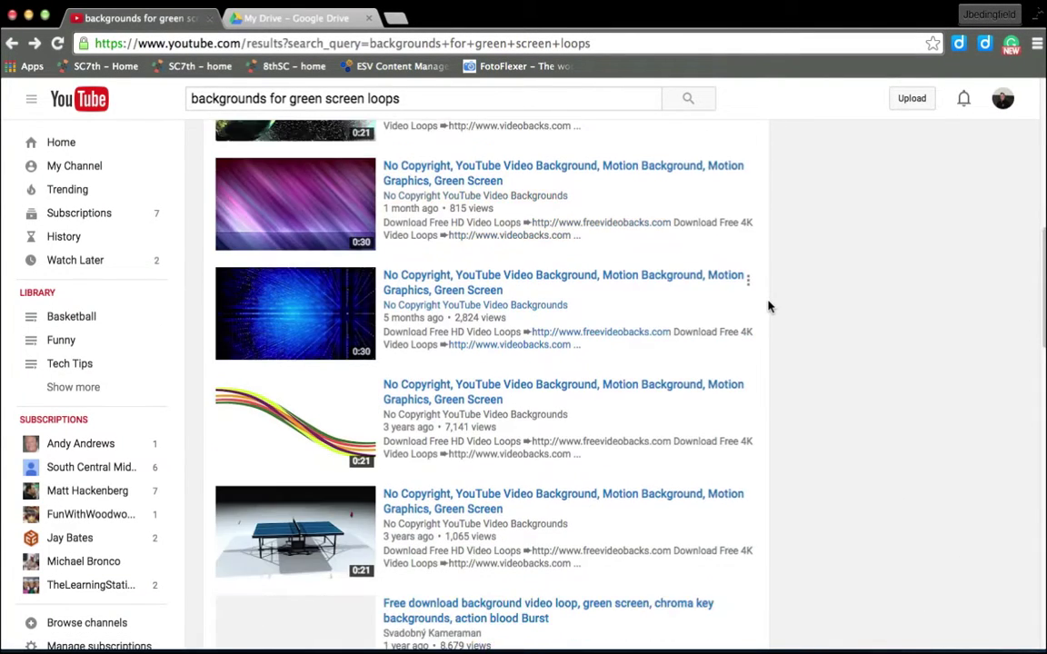
scroll(773, 346, "down", 5)
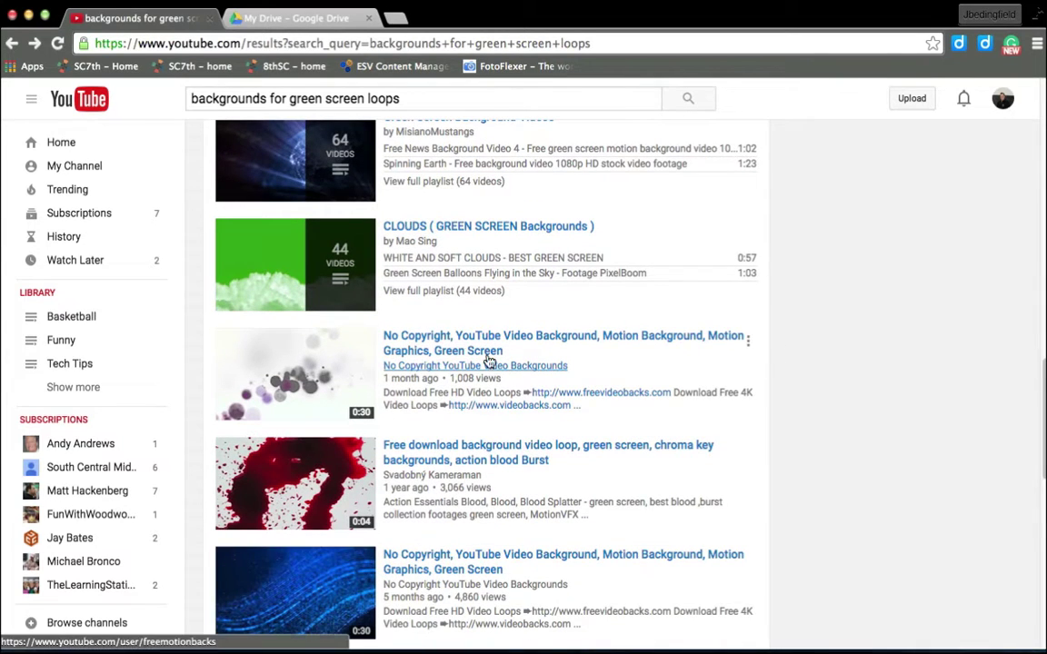
left_click(717, 351)
scroll(758, 355, "up", 5)
scroll(757, 355, "up", 3)
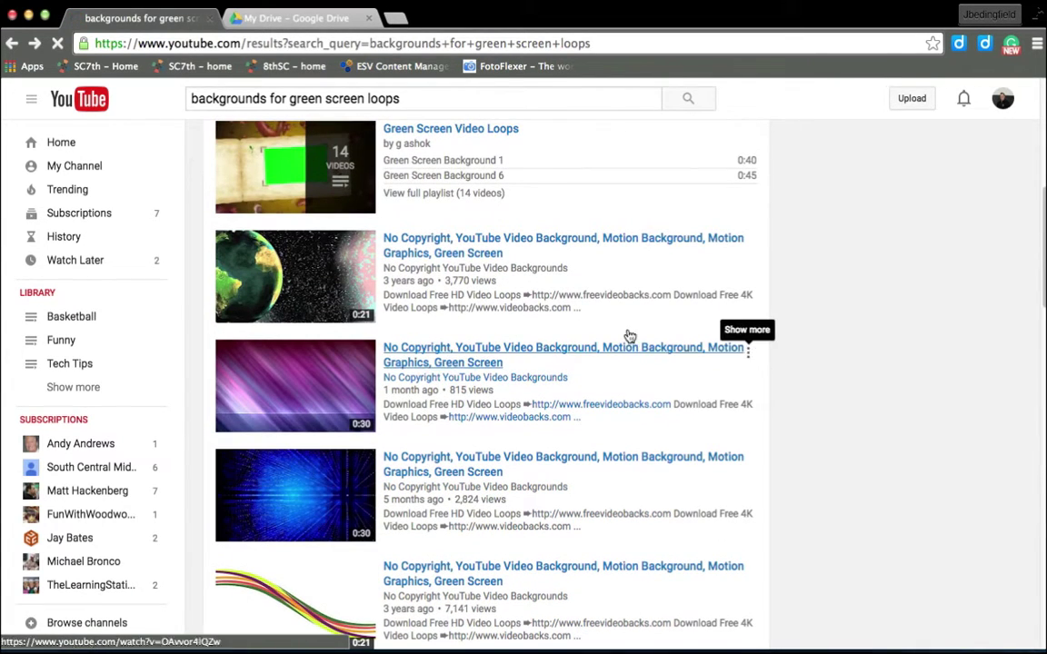
left_click(464, 255)
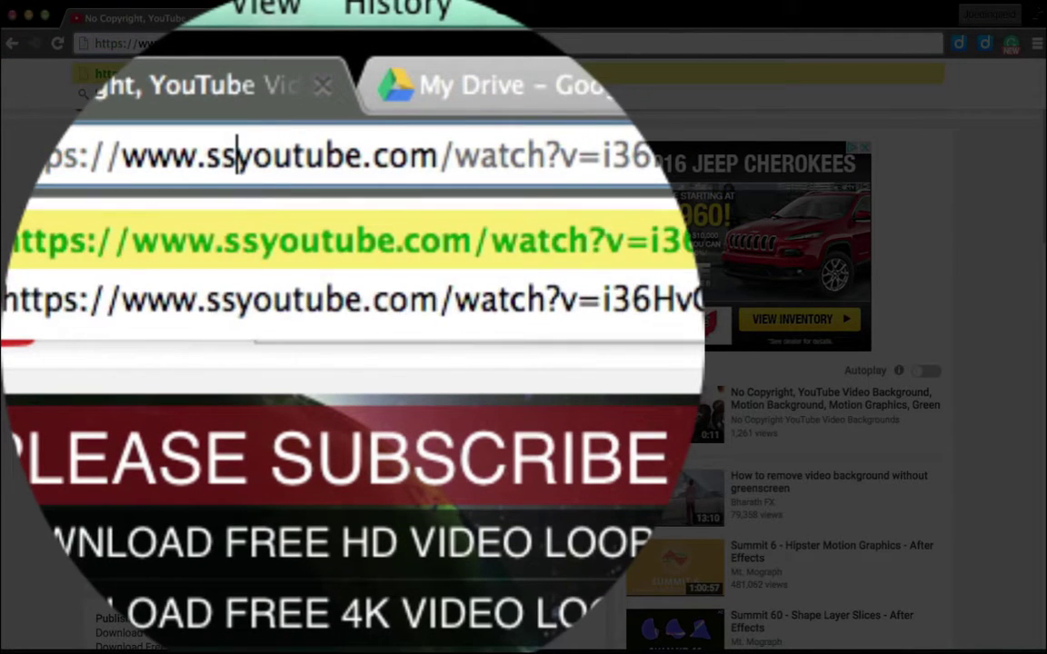
key("Return")
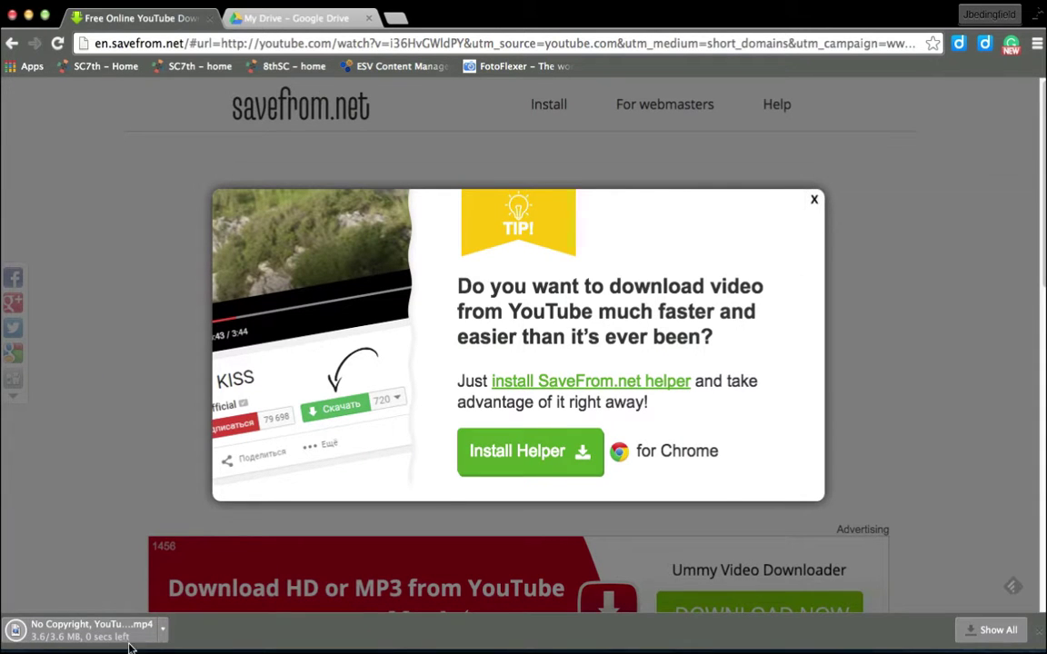
Drag the downloaded Earth MP4 onto the desktop and return iMovie to full screen.
left_click(814, 201)
left_click_drag(500, 20, 839, 19)
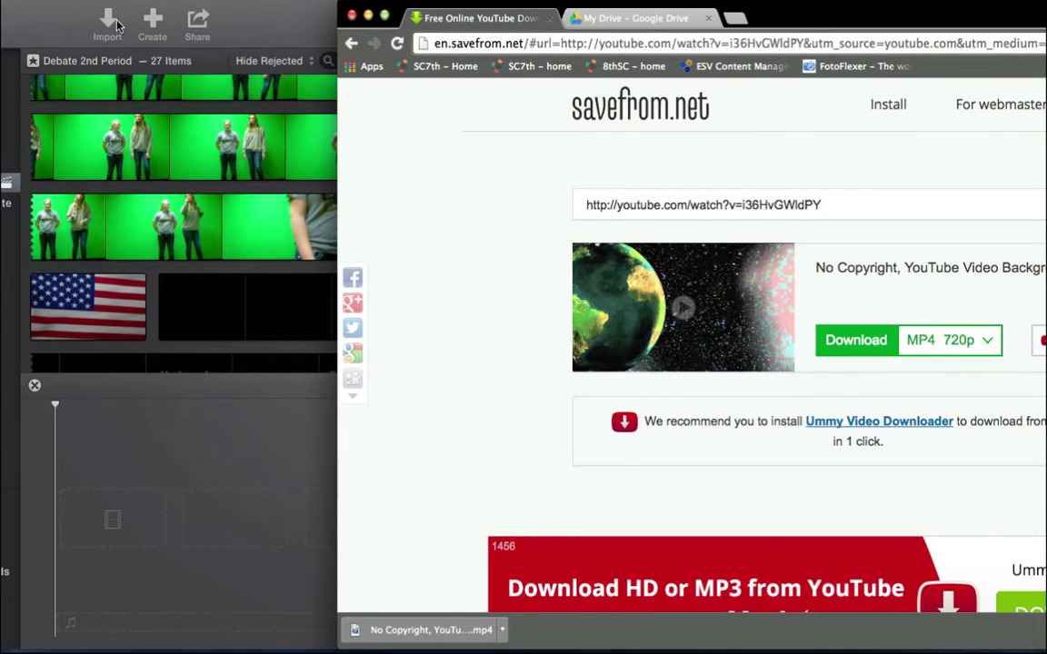
left_click(52, 24)
left_click_drag(52, 23, 896, 24)
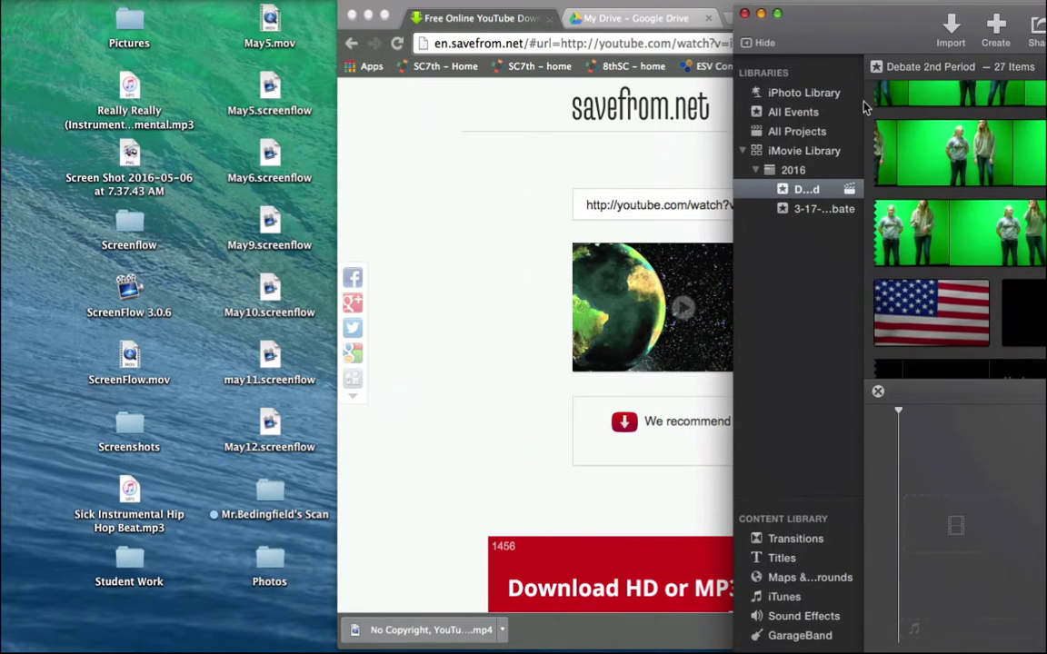
left_click_drag(459, 639, 118, 472)
left_click_drag(837, 17, 103, 16)
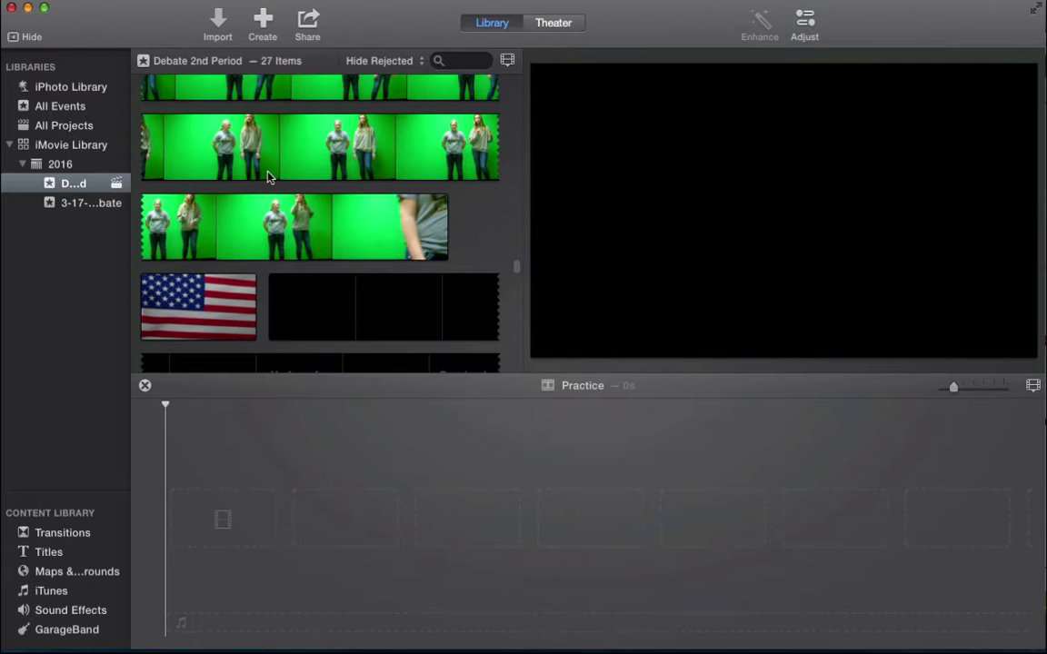
Import the Earth background MP4 from the Desktop into the Debate 2nd Period event.
key("super+i")
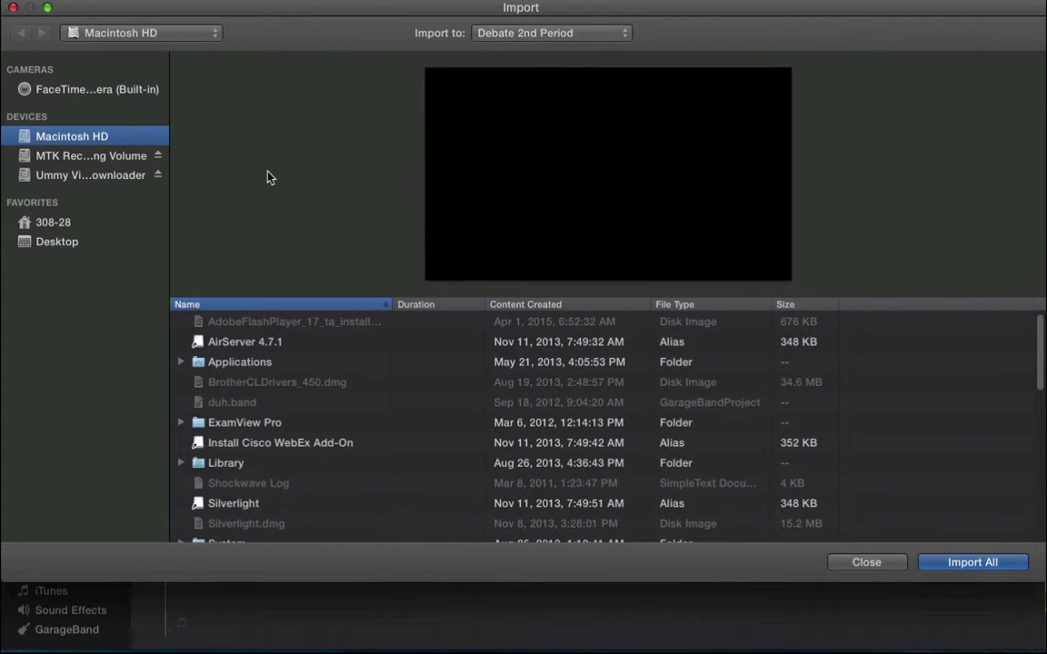
scroll(348, 472, "down", 15)
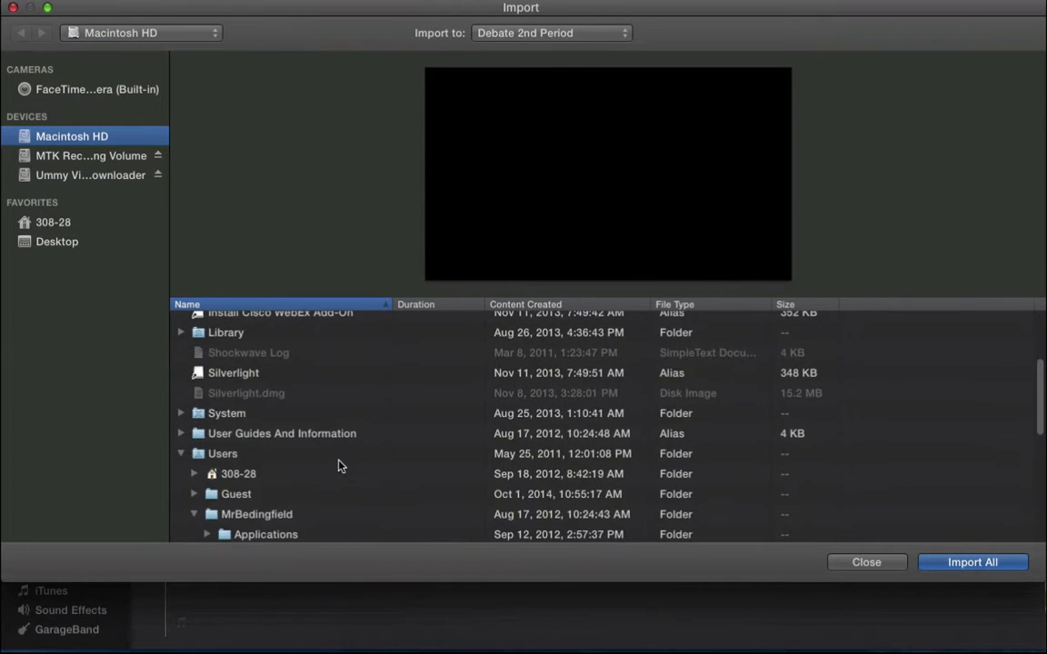
left_click(49, 241)
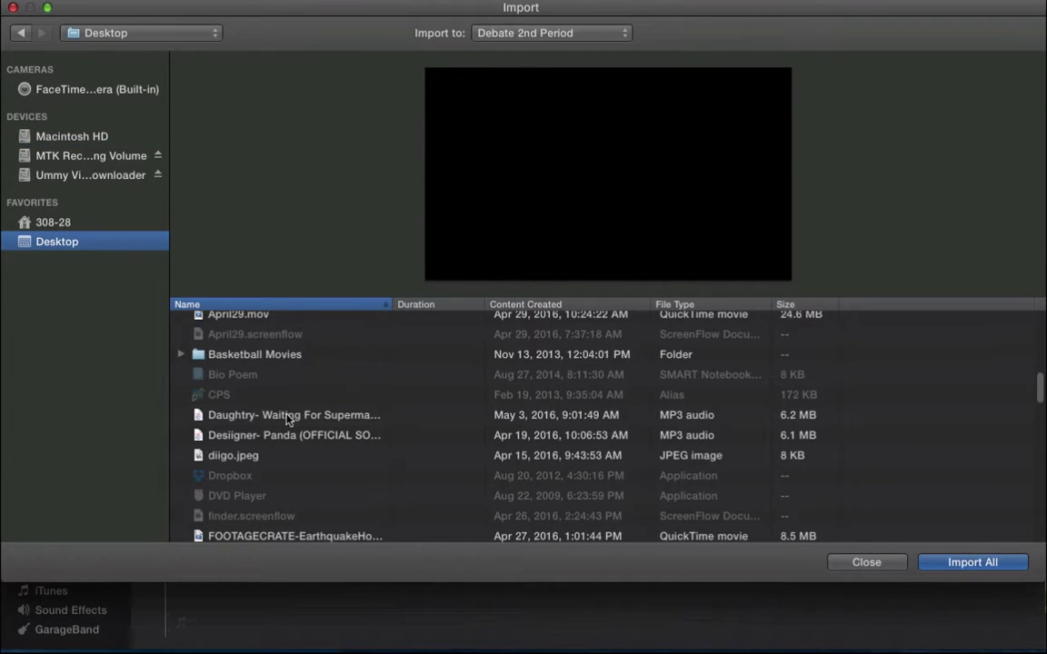
scroll(304, 482, "down", 4)
scroll(299, 456, "down", 8)
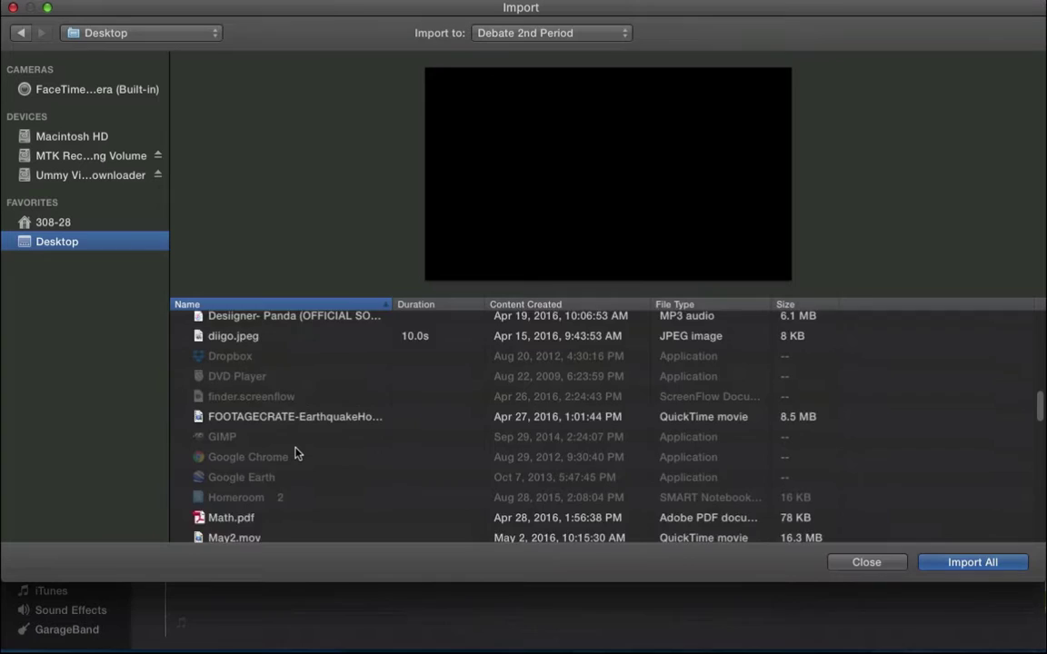
scroll(294, 454, "down", 6)
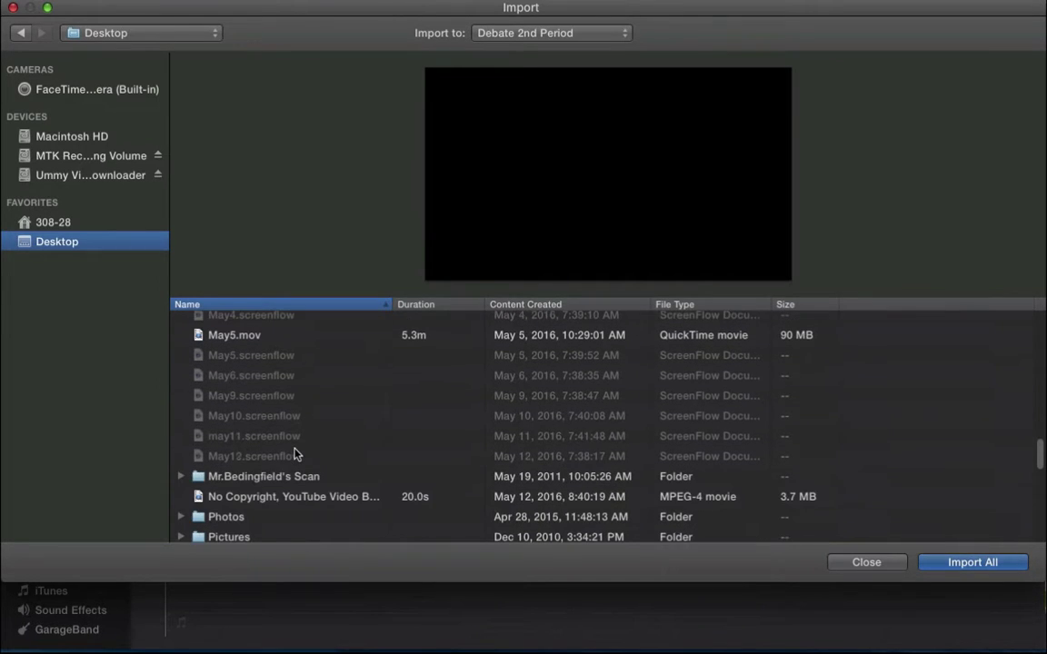
left_click(298, 498)
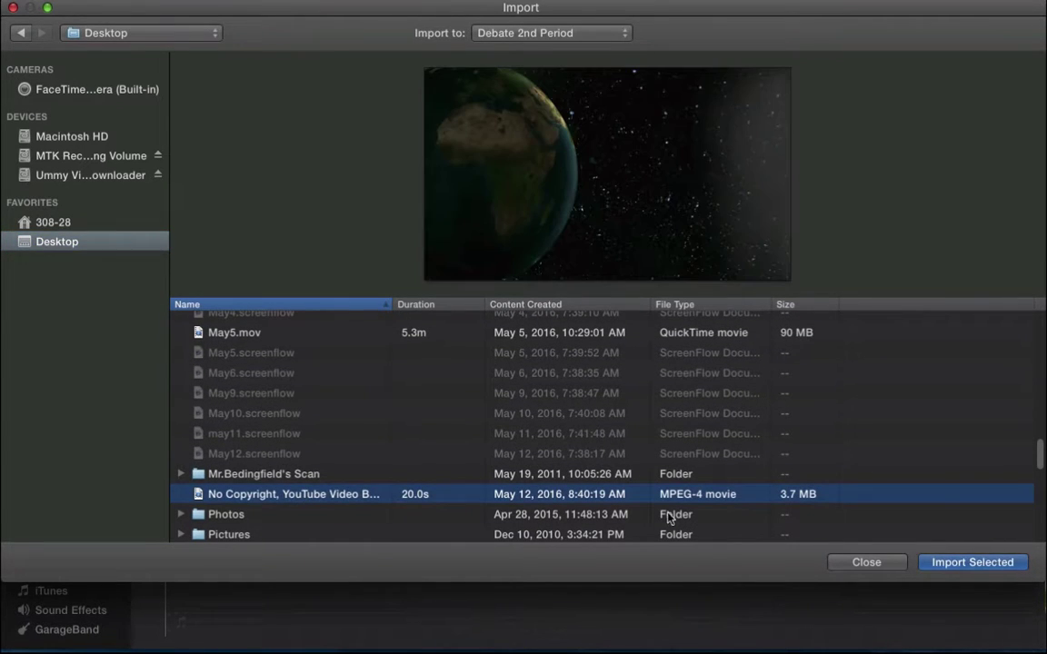
left_click(953, 569)
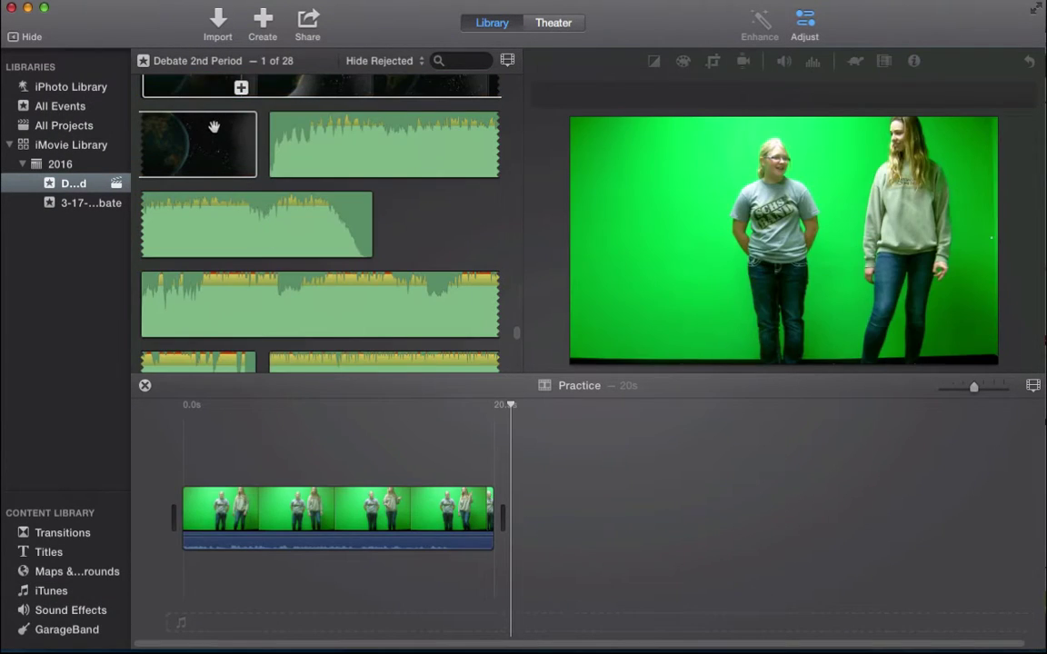
Add the 19.9s Earth clip to the Practice timeline and layer the green-screen clip above it.
left_click_drag(213, 126, 527, 500)
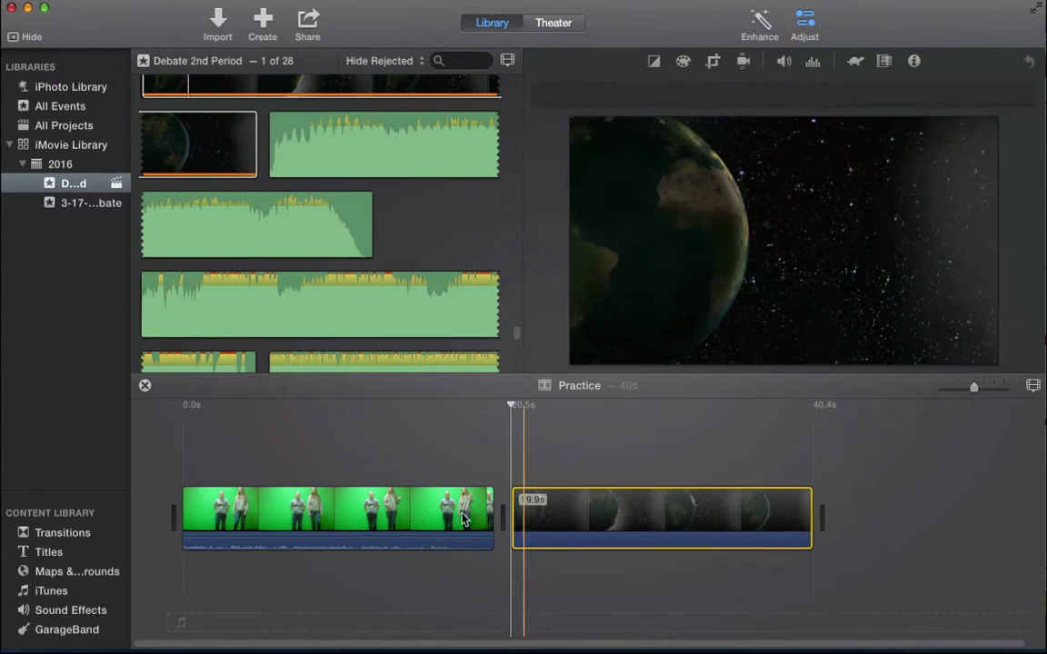
left_click_drag(392, 513, 300, 452)
left_click(227, 514)
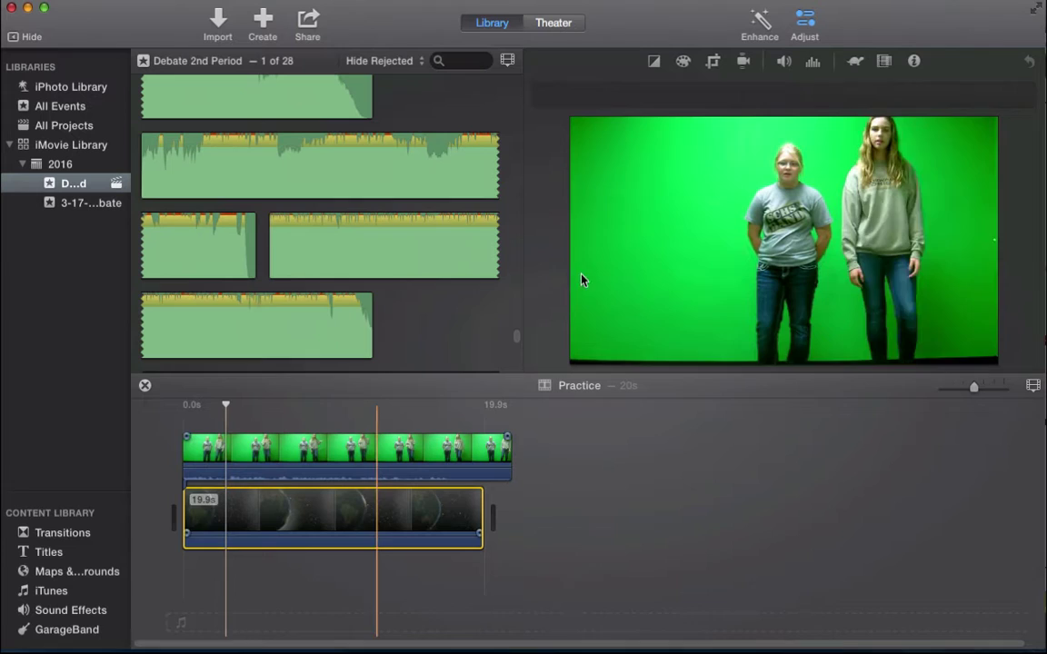
left_click(651, 63)
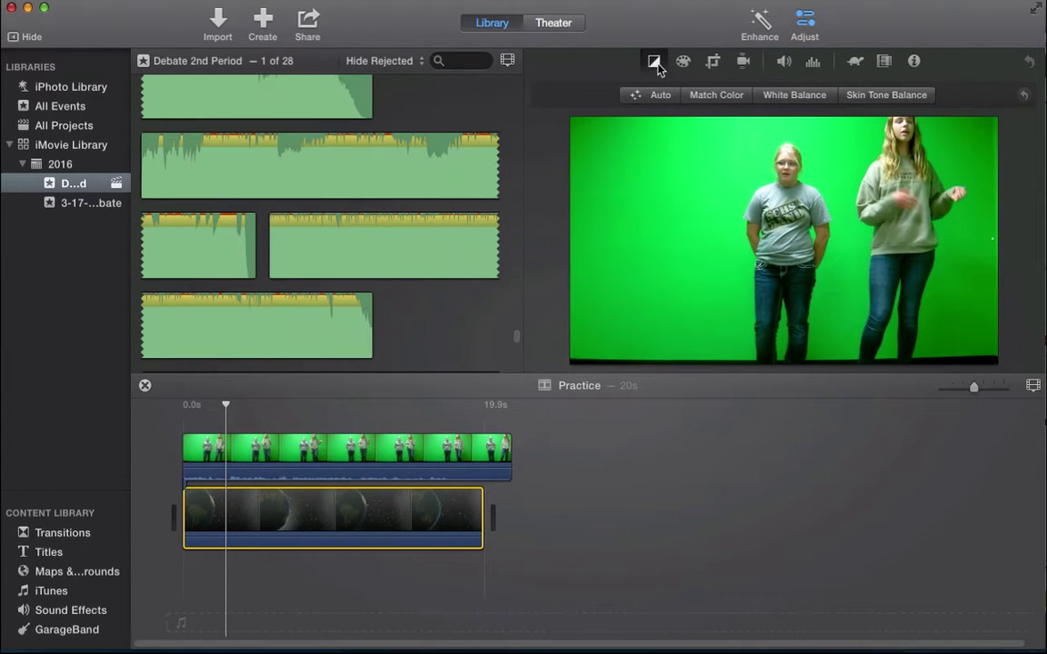
Set the green-screen clip's overlay style to Green/Blue Screen.
left_click(654, 63)
left_click(654, 62)
left_click(655, 62)
left_click(402, 449)
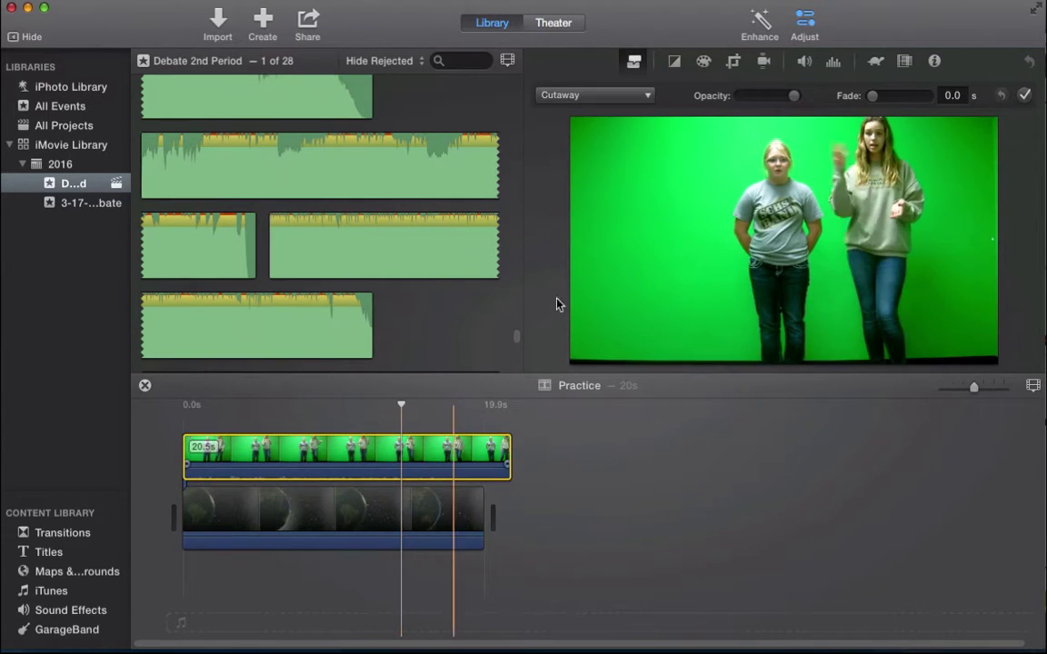
left_click(573, 95)
left_click(385, 449)
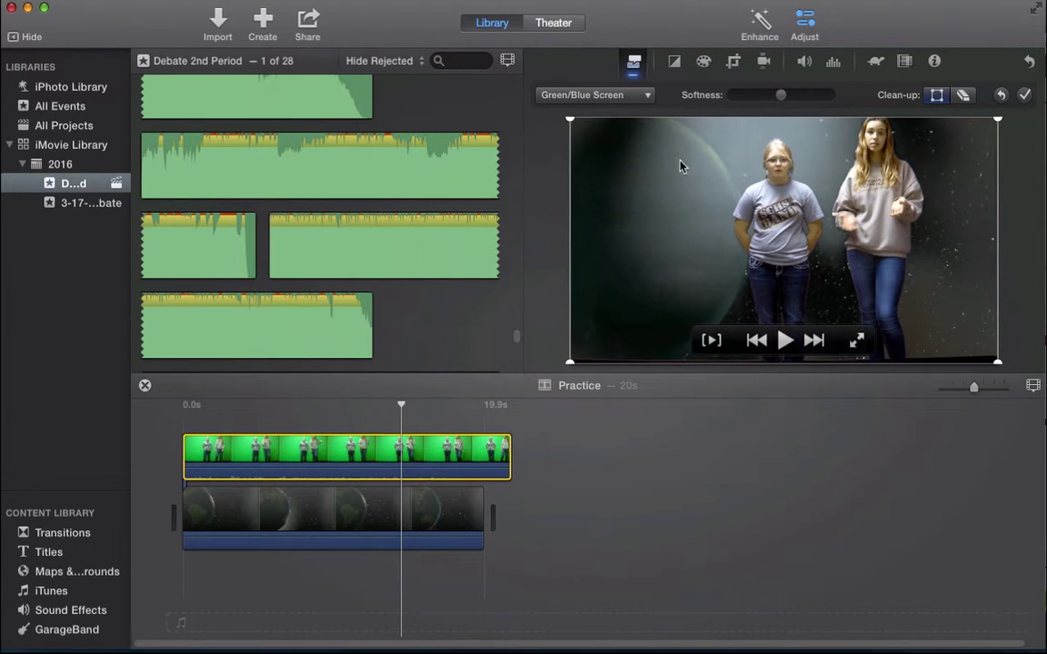
Adjust the key's Softness and erase leftover background spots with Clean-up, then confirm.
left_click(775, 96)
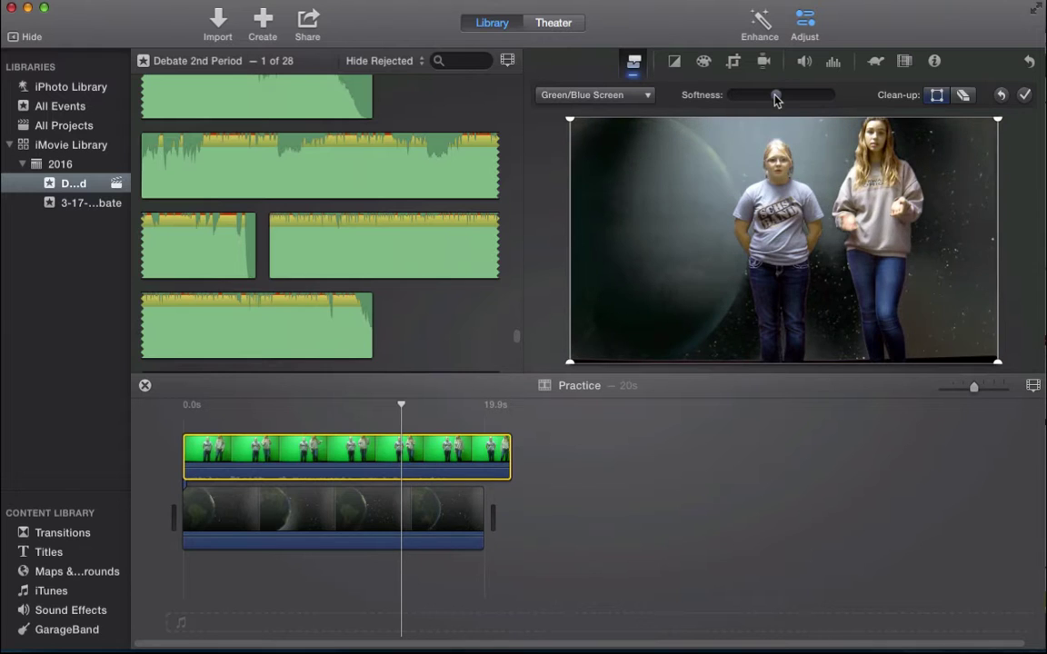
left_click(964, 95)
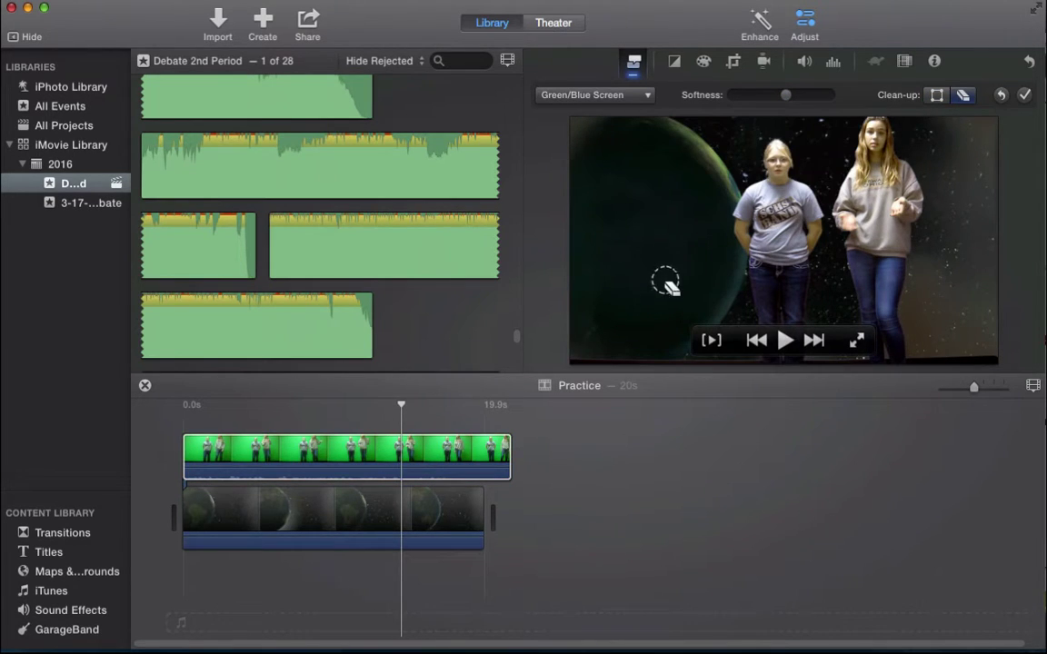
left_click(963, 96)
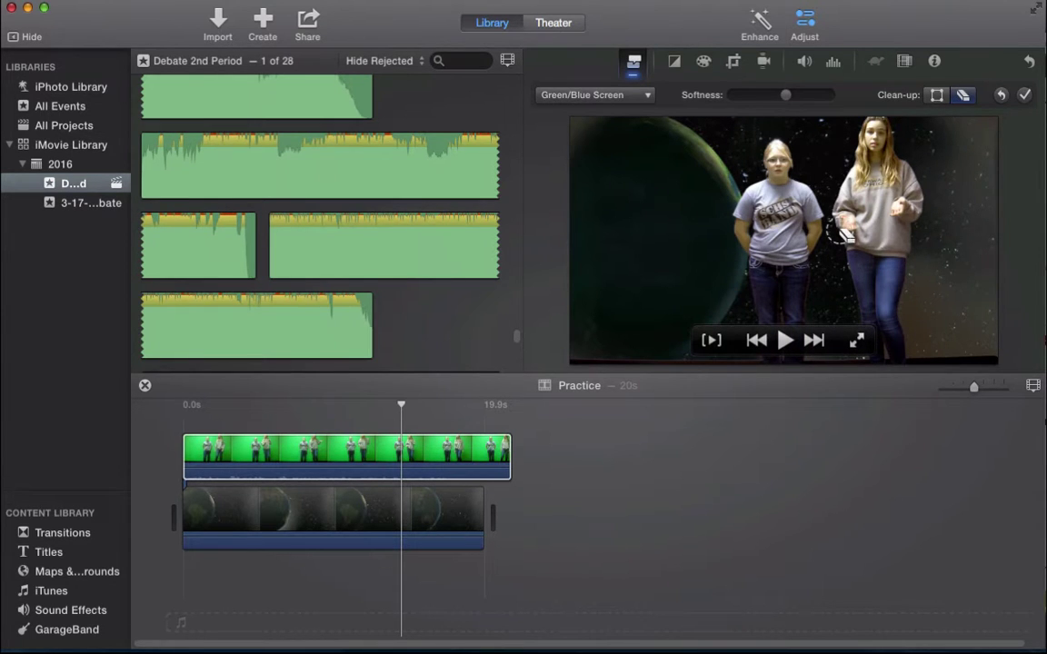
left_click(1024, 96)
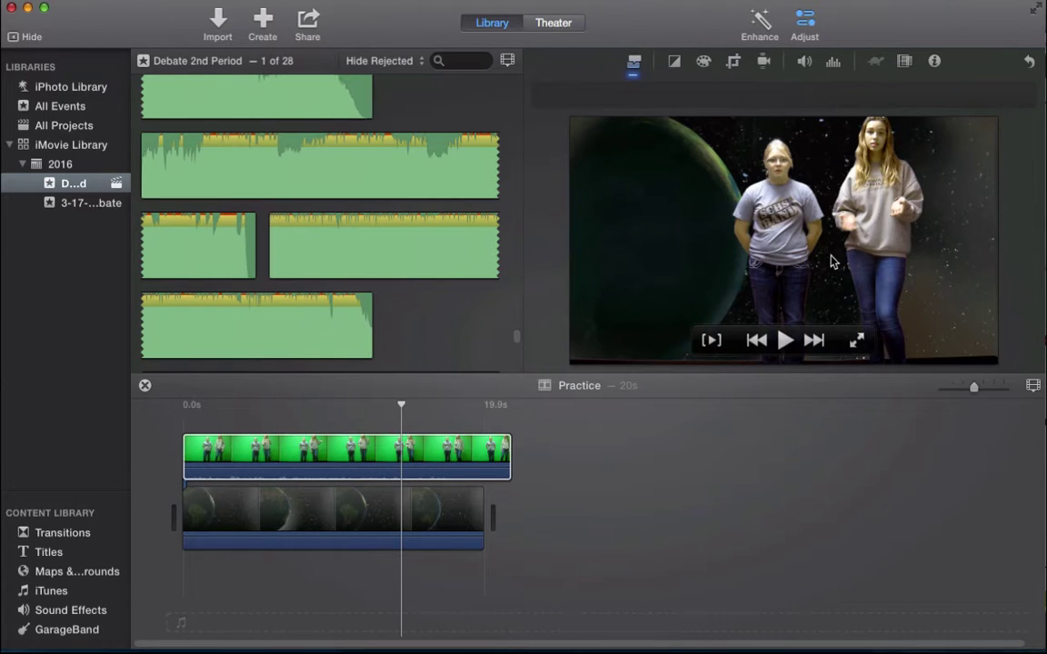
left_click(423, 477)
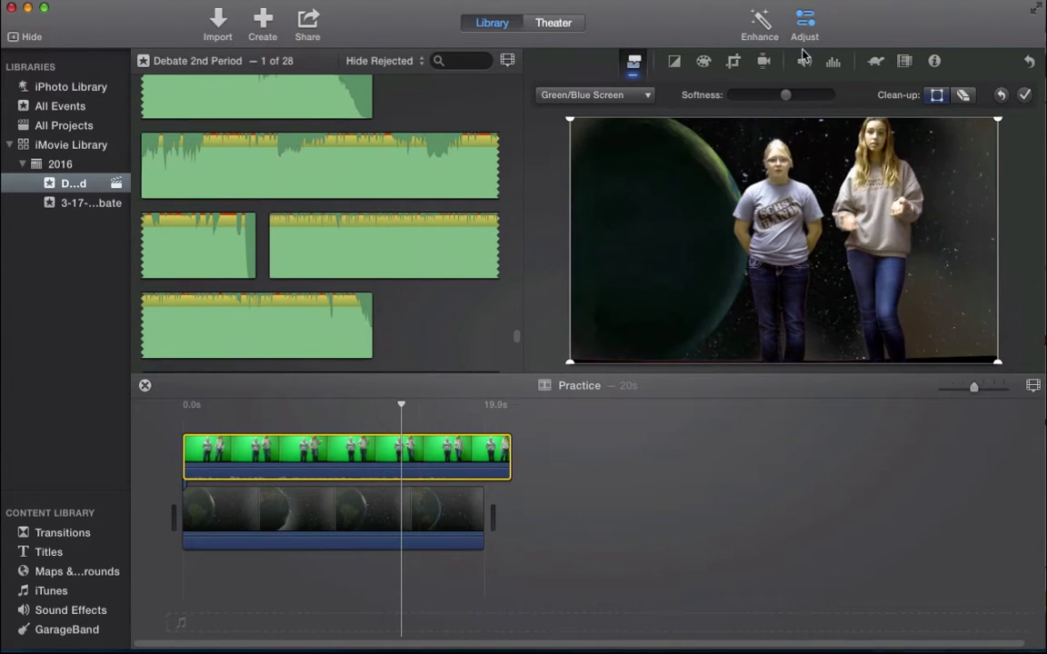
Set the green-screen clip to Fast 8x and play it back.
left_click(875, 61)
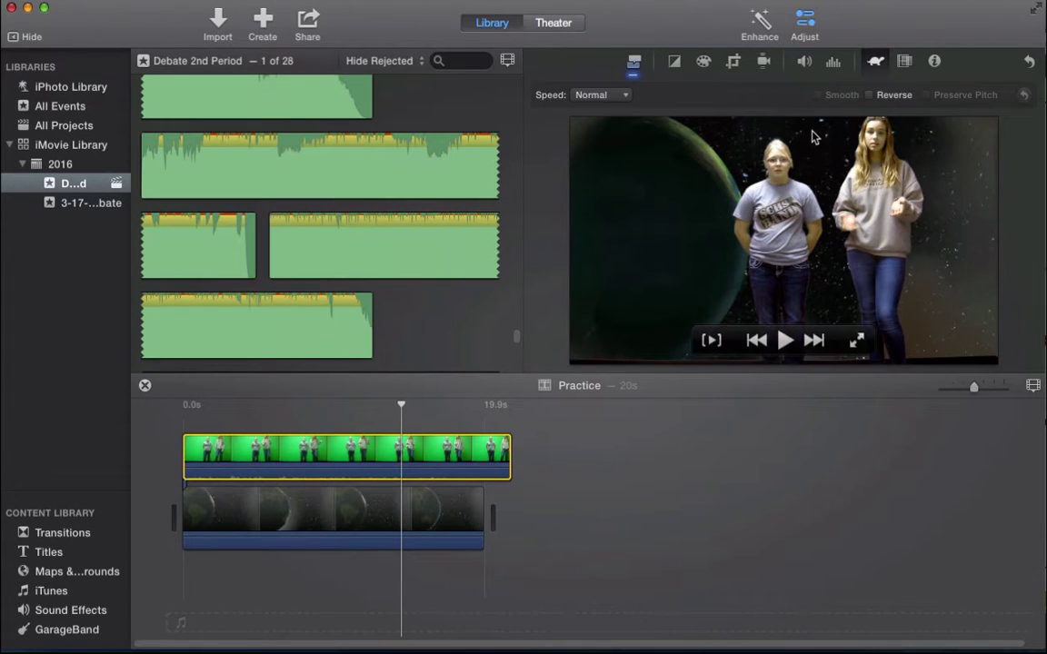
left_click(609, 95)
left_click(614, 138)
left_click(713, 93)
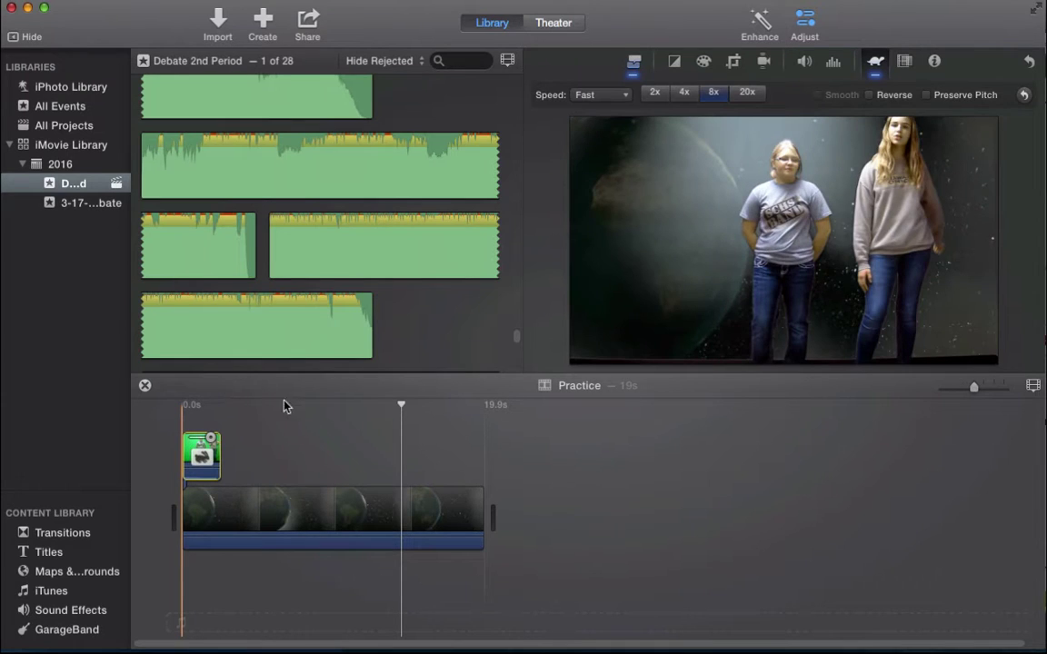
key("space")
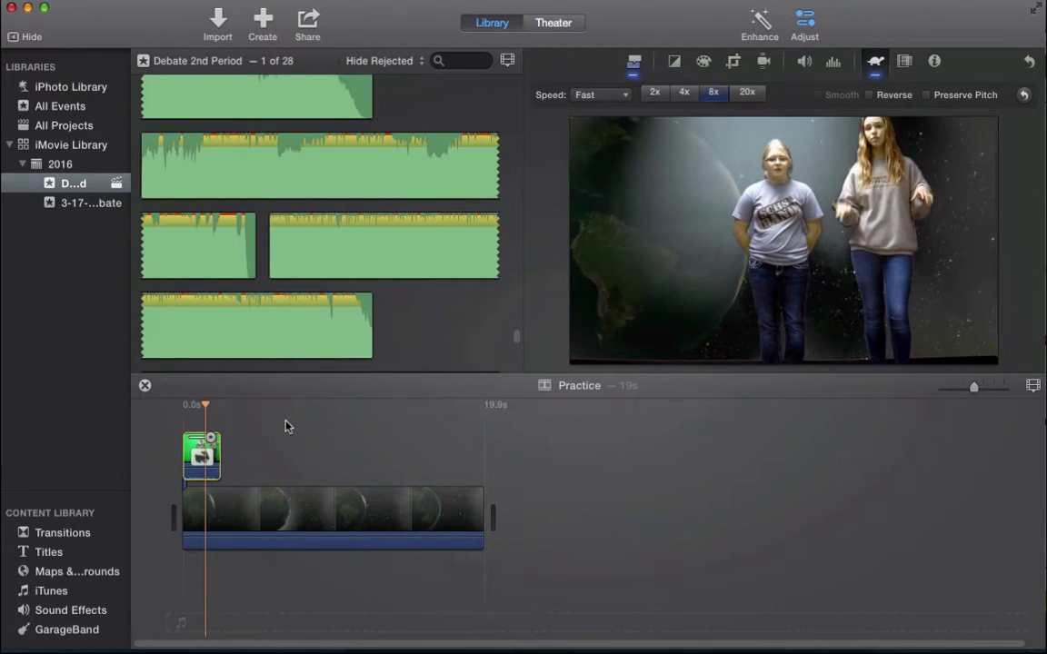
key("space")
Try Slow 50% with Reverse, then undo back to Normal speed, keeping Reverse.
left_click(600, 95)
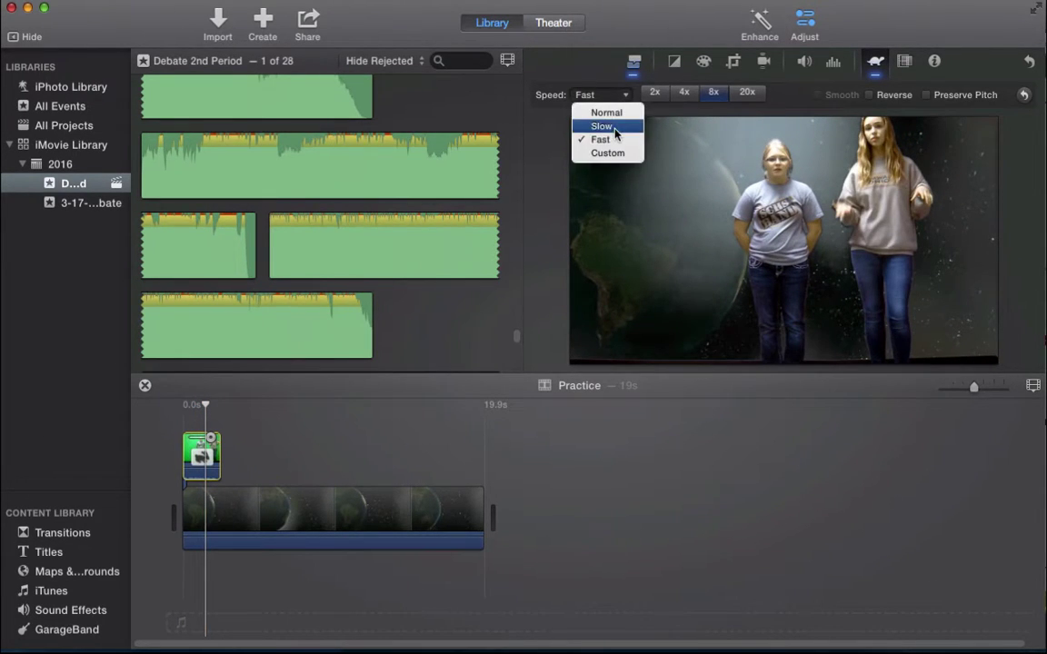
left_click(614, 131)
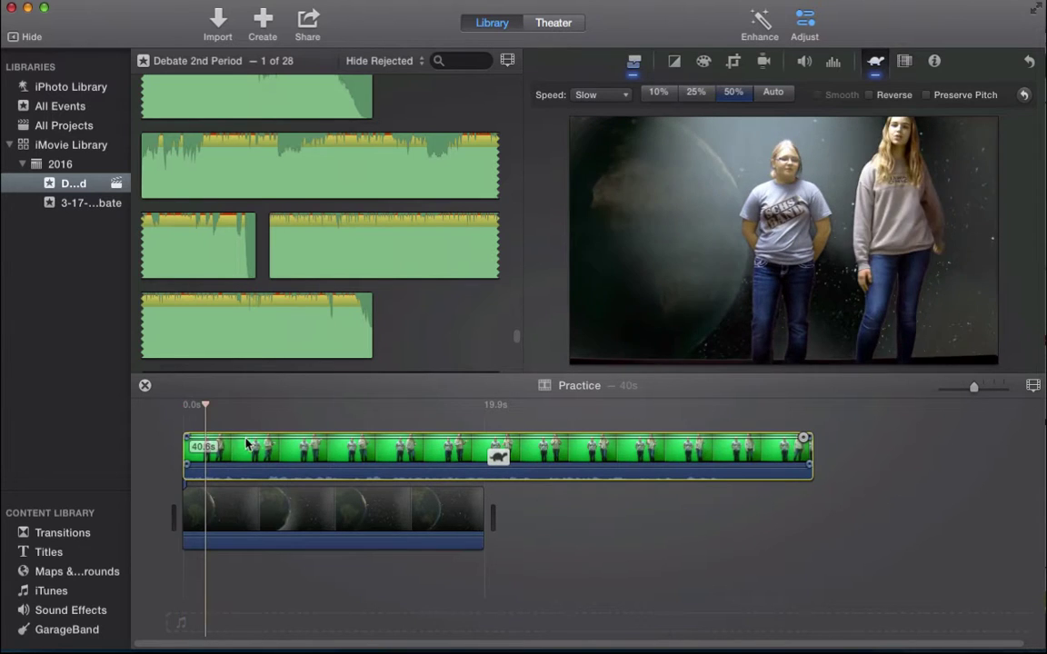
key("space")
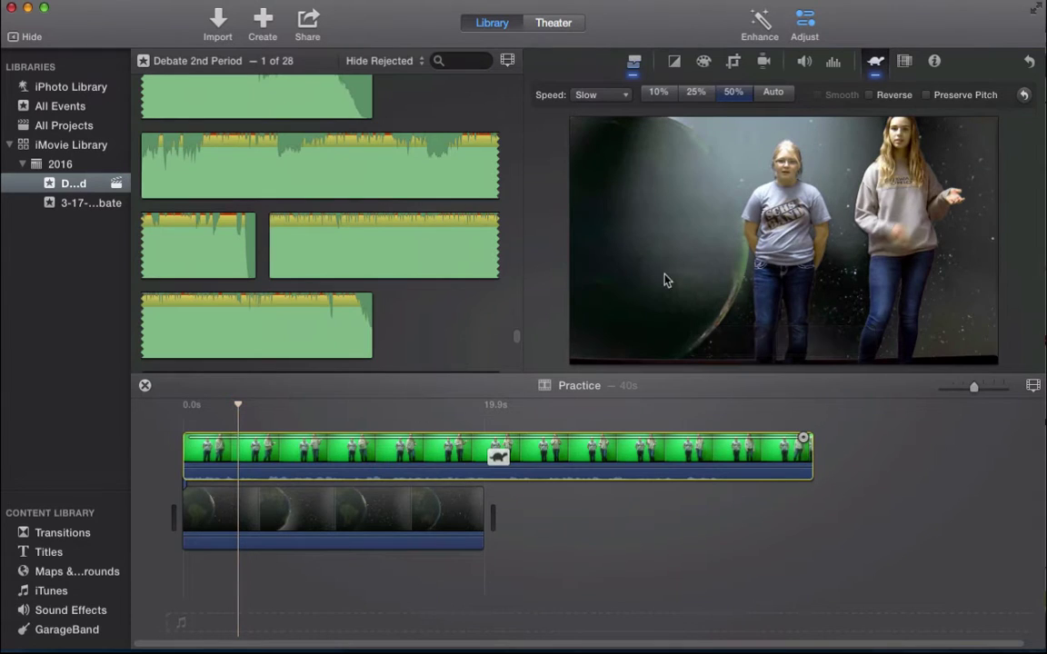
left_click(868, 95)
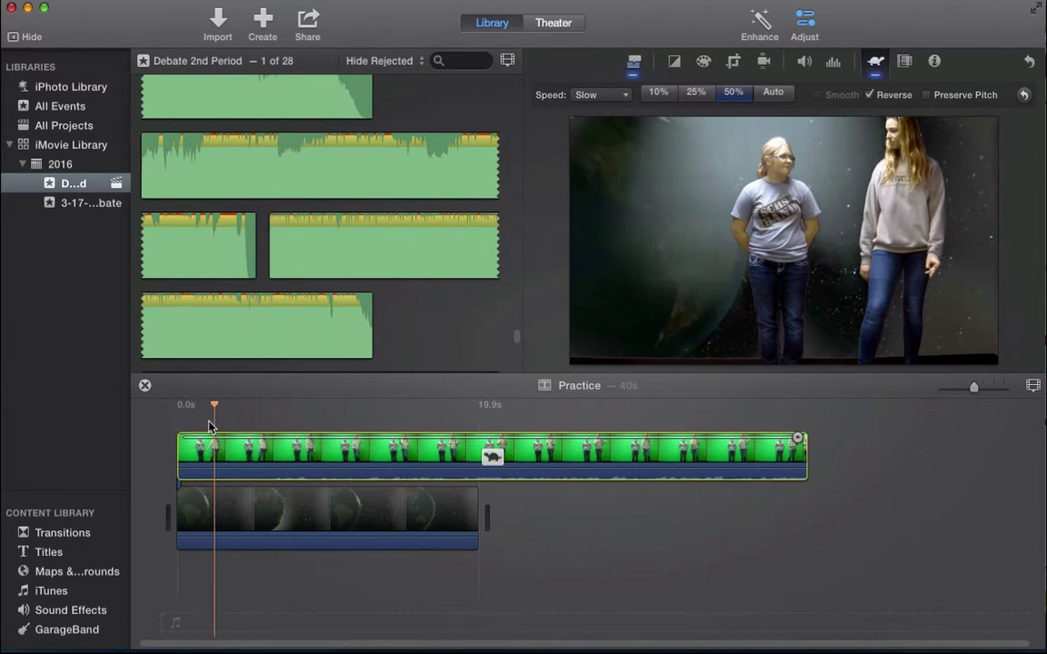
key("space")
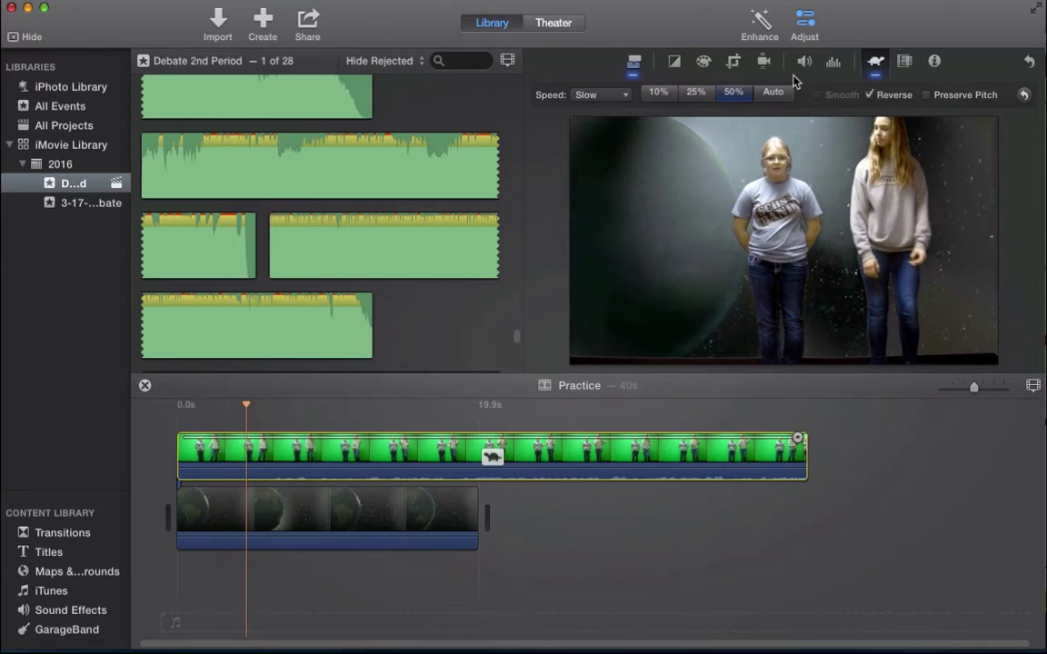
key("super+z")
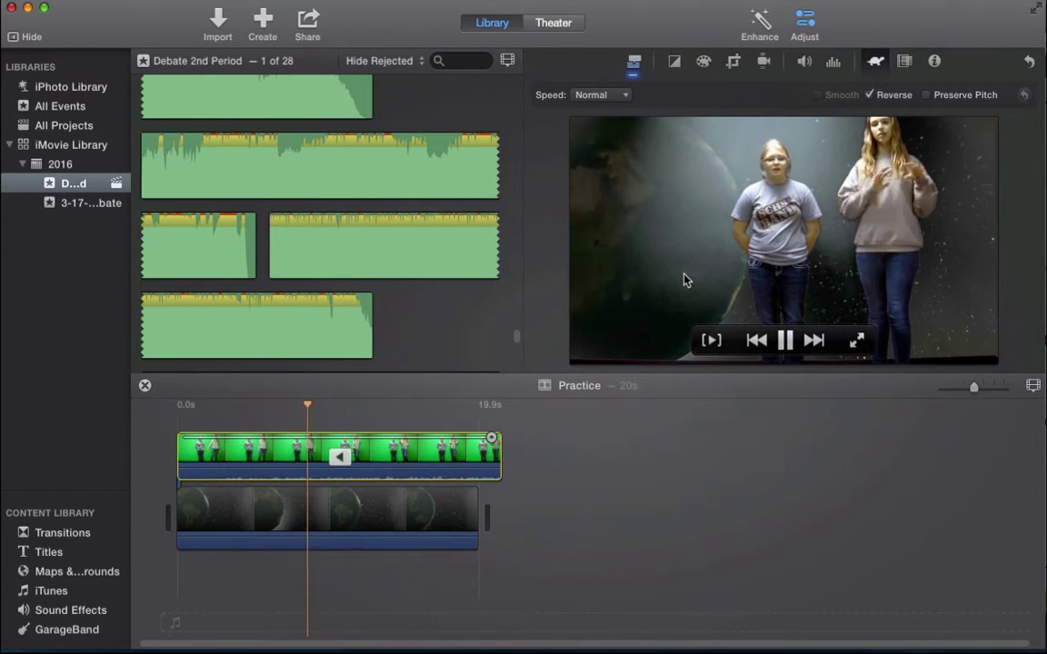
key("space")
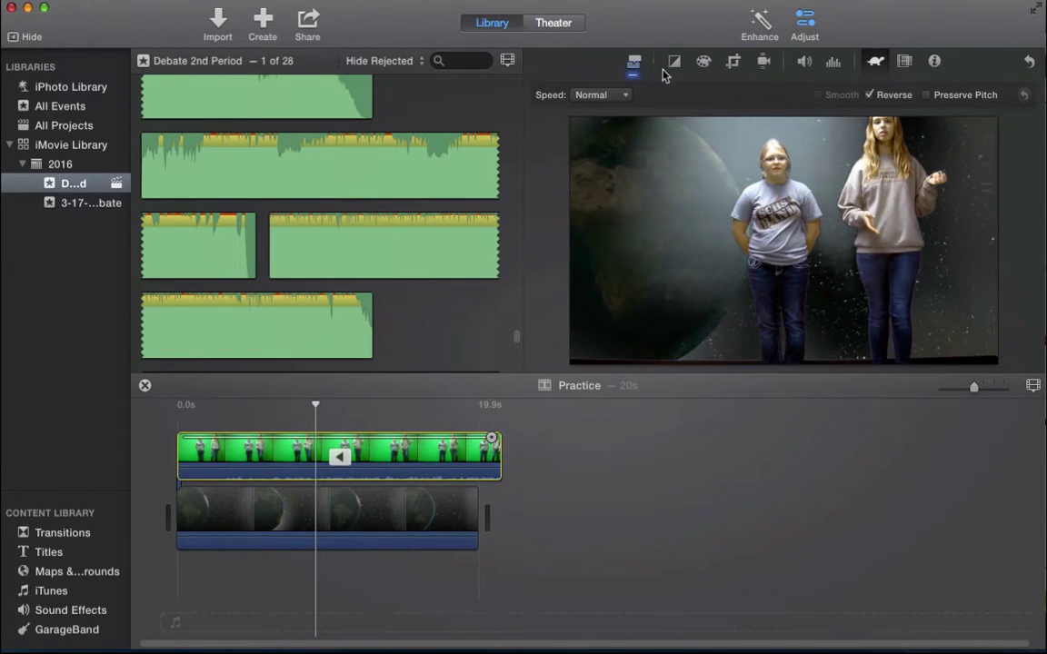
left_click(446, 499)
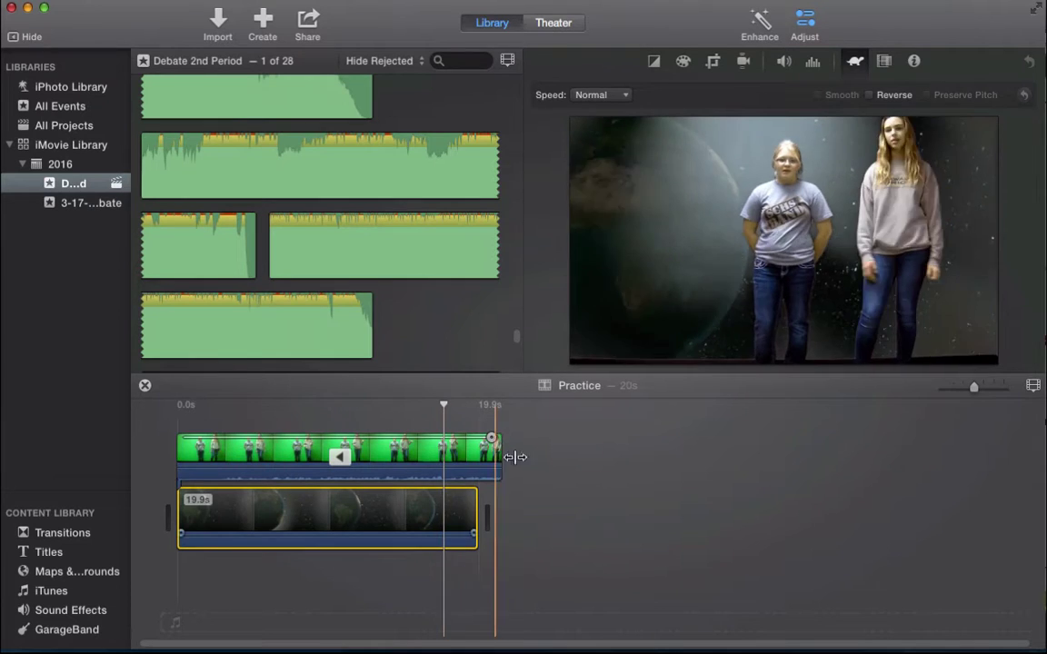
left_click(442, 457)
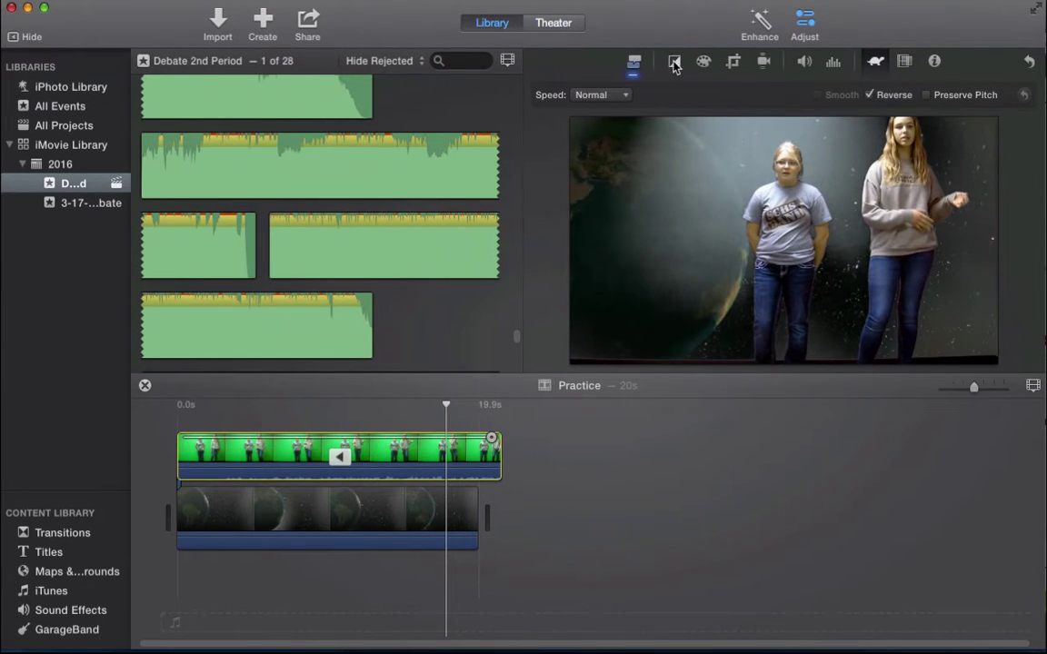
Try a Ken Burns crop on the green-screen clip, then return its crop style to Fit.
left_click(675, 63)
left_click(703, 62)
left_click(733, 62)
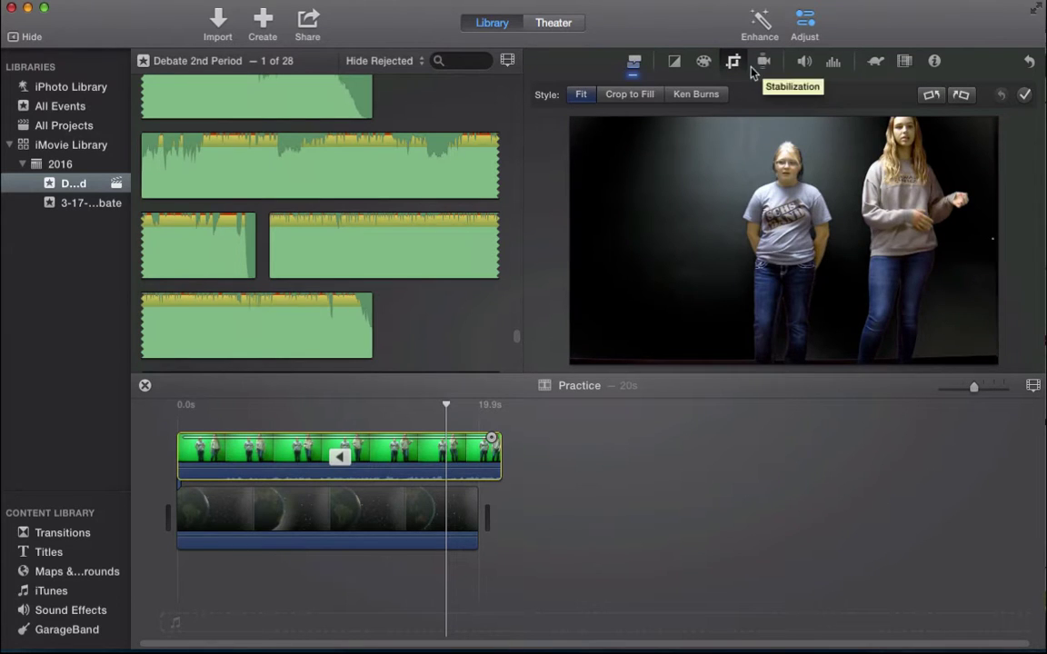
left_click(697, 98)
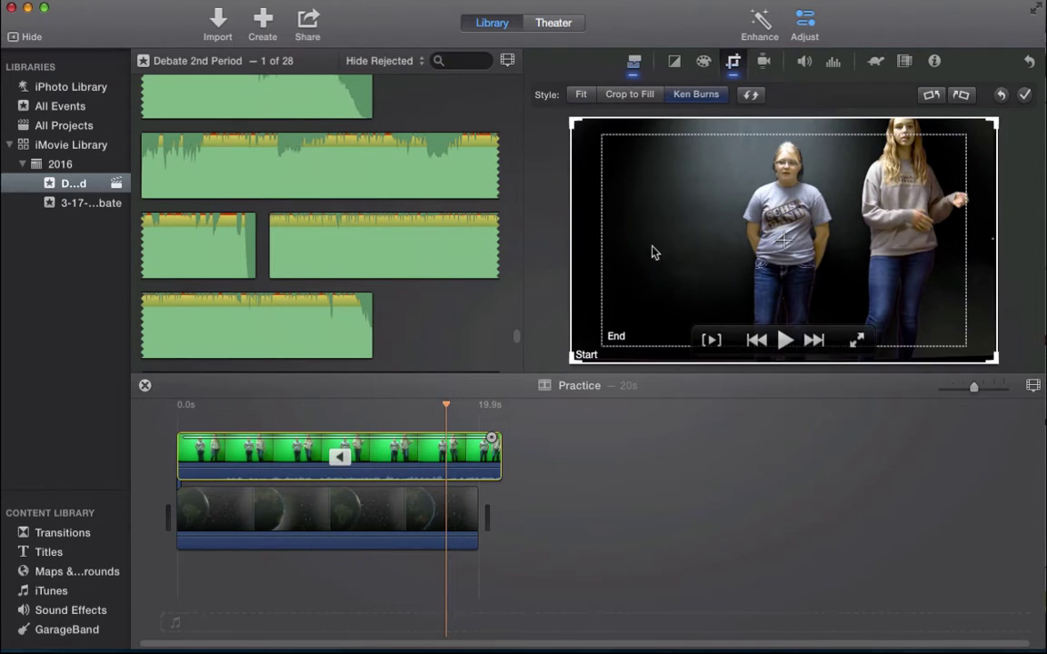
left_click(583, 95)
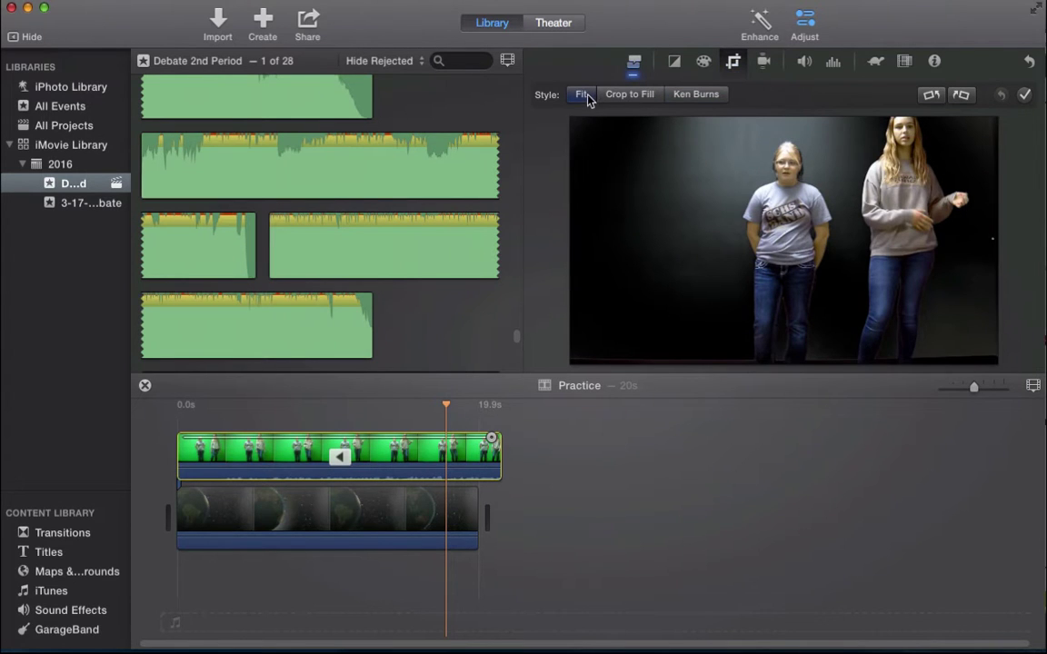
left_click(1024, 94)
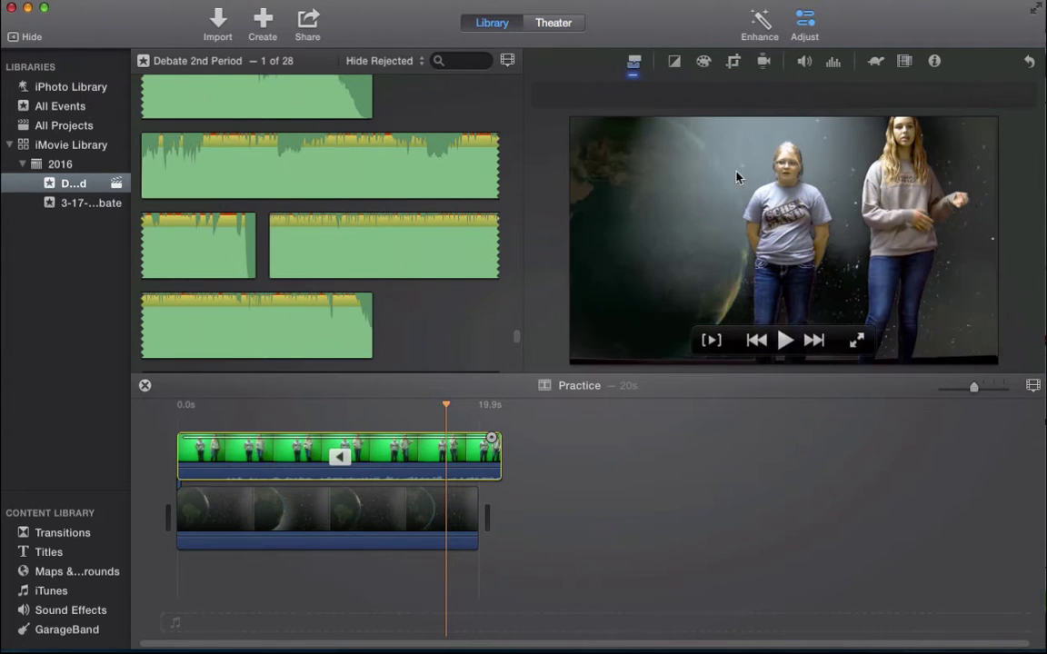
left_click(733, 61)
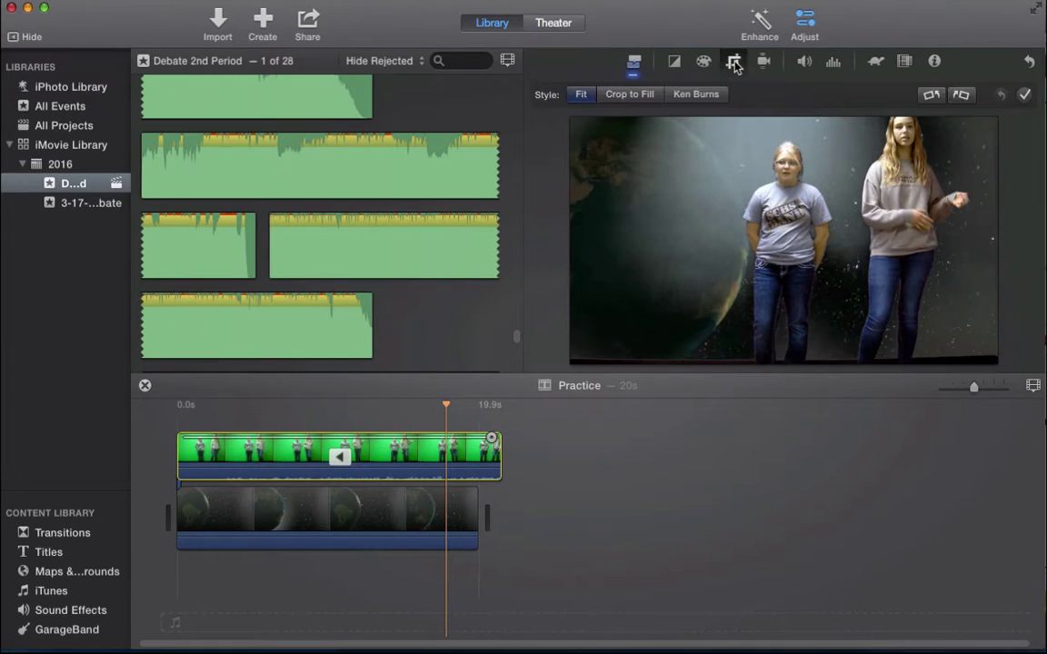
Check stabilization, volume, noise reduction and colour balance, then reopen the Green/Blue Screen Clean-up eraser.
left_click(763, 63)
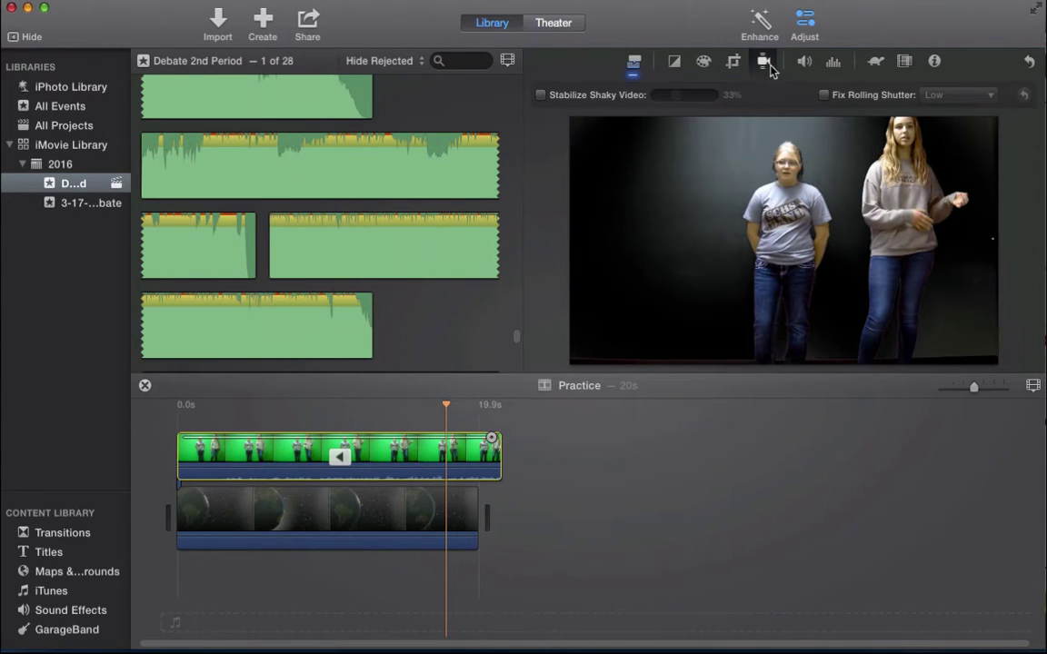
left_click(804, 64)
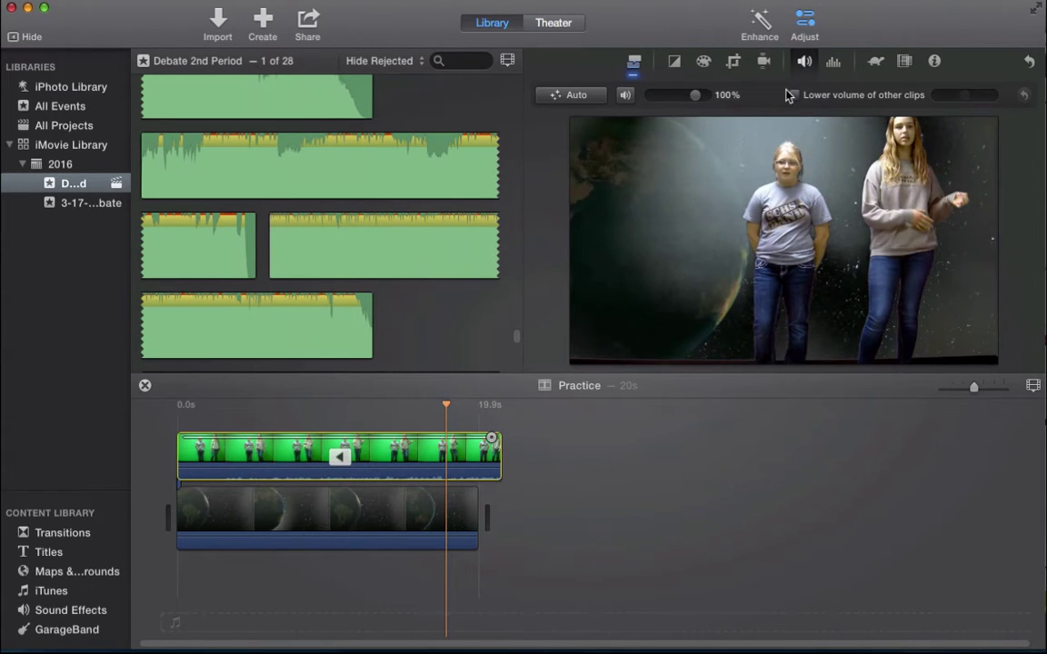
left_click(838, 63)
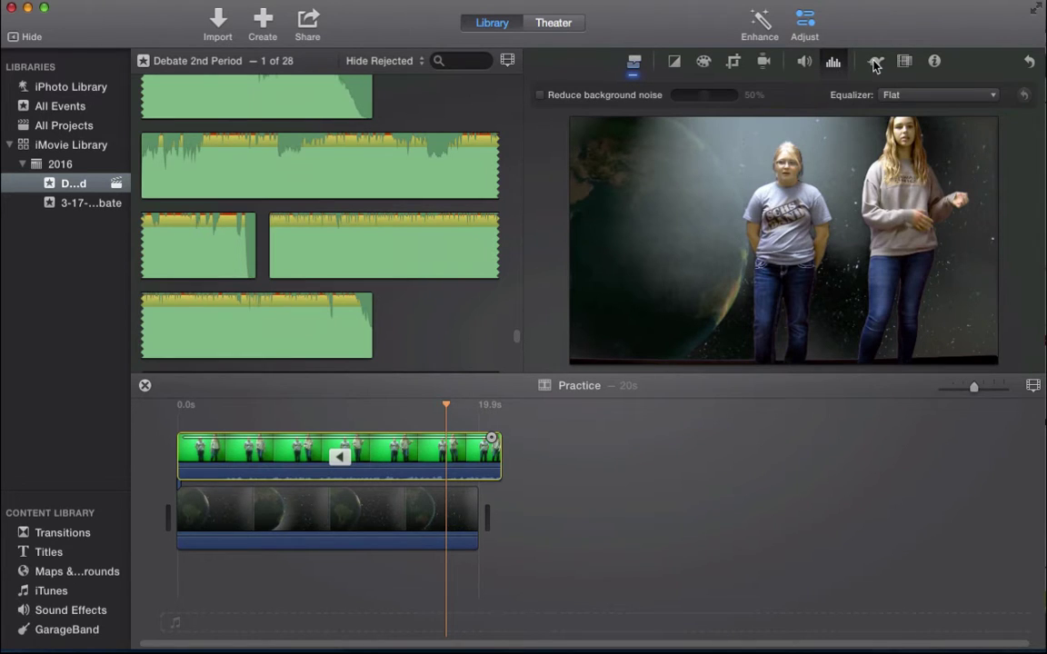
left_click(675, 63)
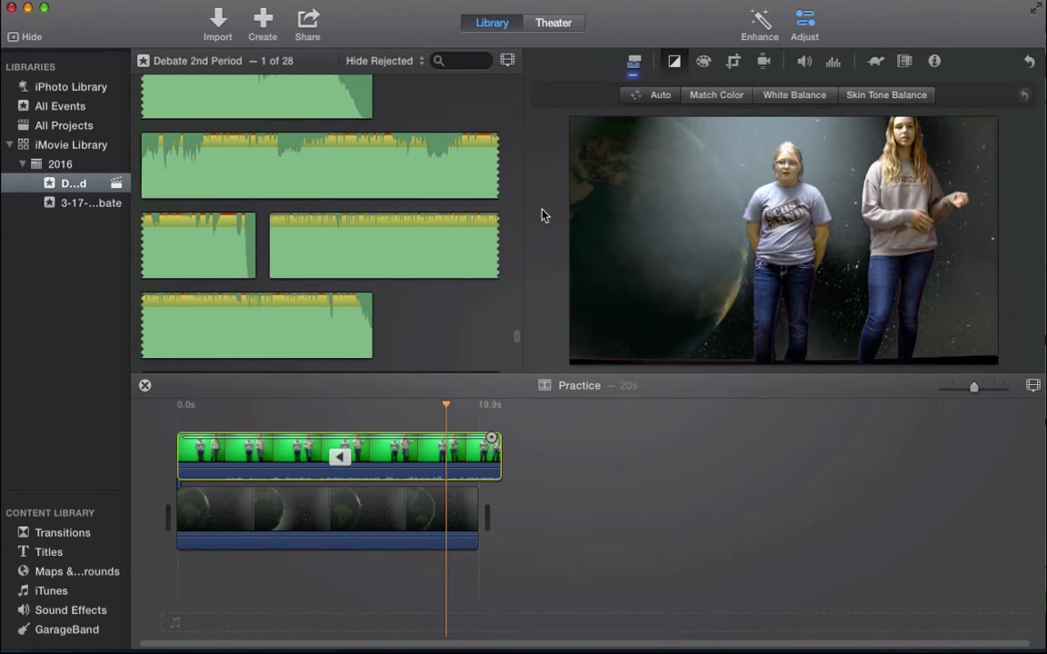
left_click(633, 62)
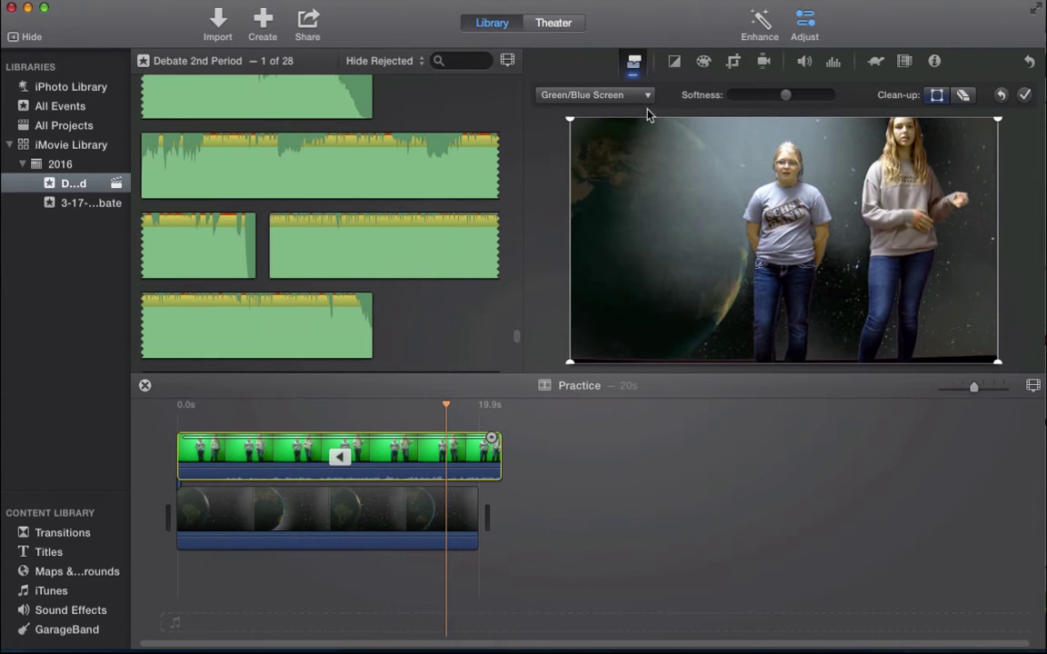
left_click(963, 96)
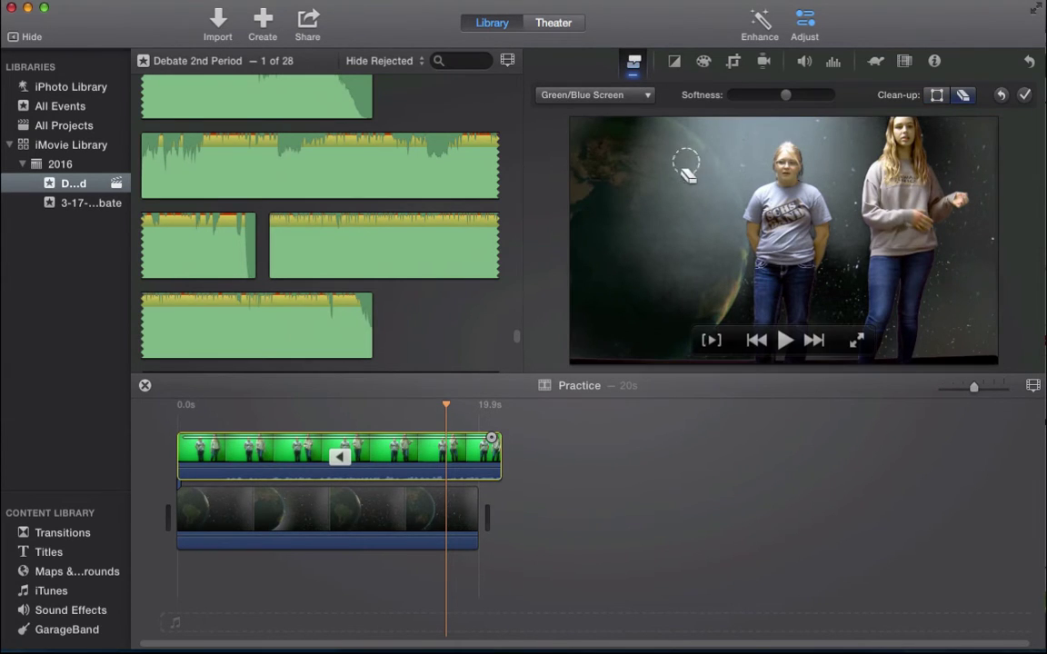